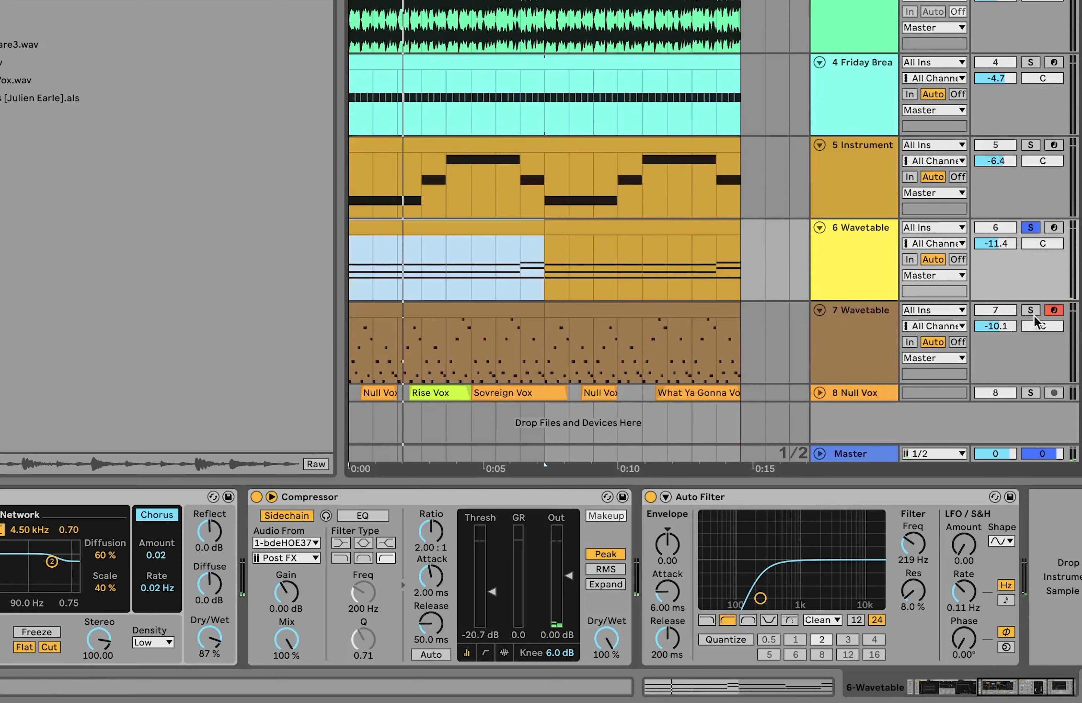
# - Solo the 7 Wavetable track, play it and open its first MIDI clip with the note rows folded
pyautogui.click(1031, 310)
pyautogui.press('space')
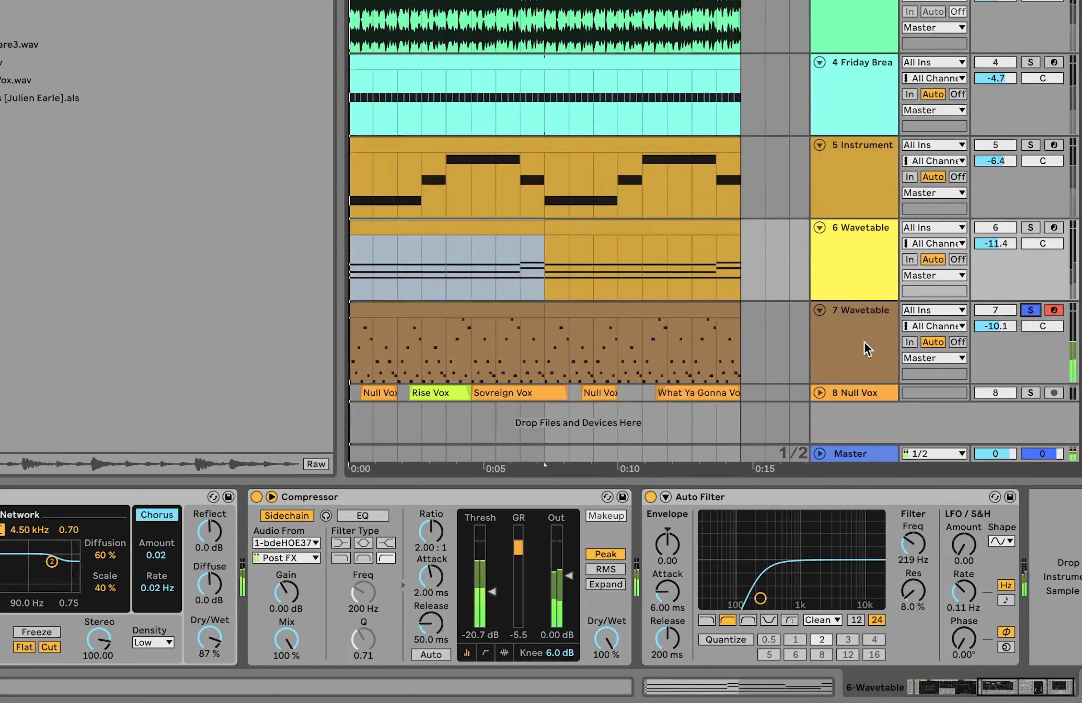
pyautogui.doubleClick(467, 317)
pyautogui.moveTo(105, 548); pyautogui.dragTo(93, 474)
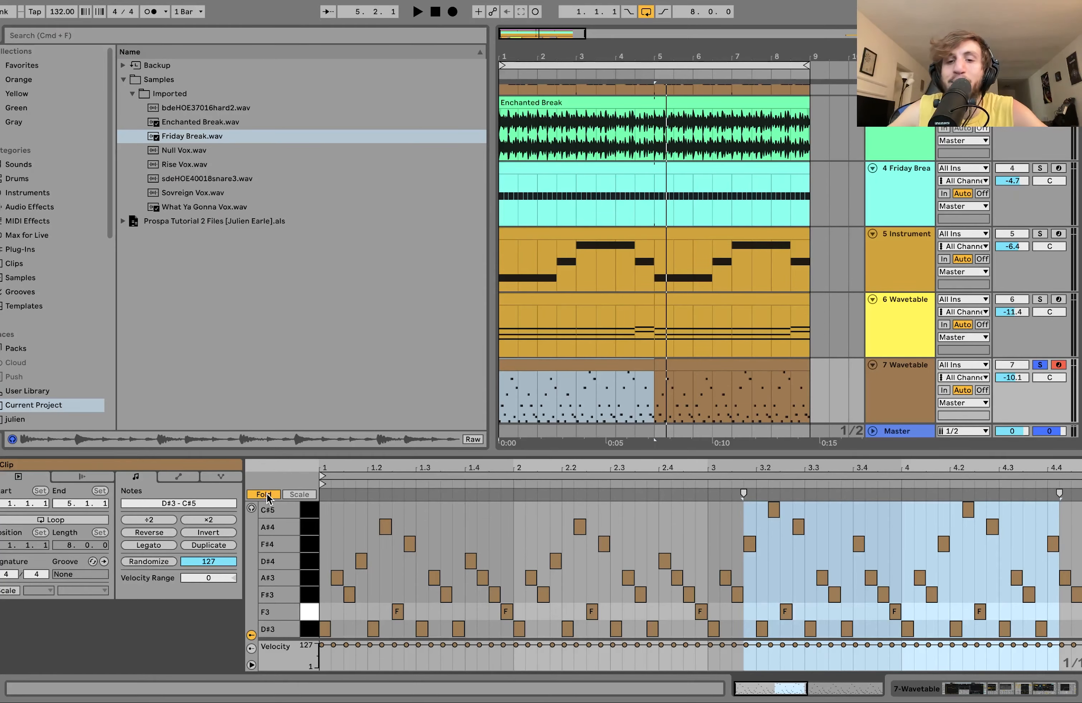
# - Compare the track 5 bass clip with the track 7 arpeggio, highlighting the arpeggio's notes pitch by pitch from D#3 up to C#5, plus F3
pyautogui.click(536, 229)
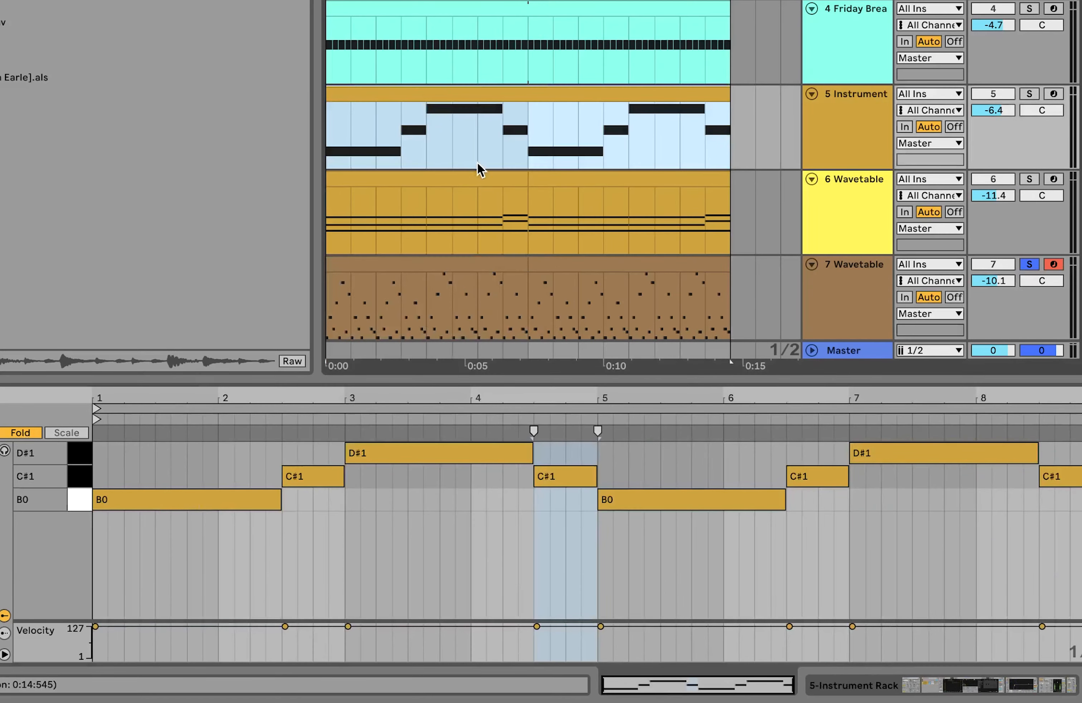
pyautogui.click(485, 269)
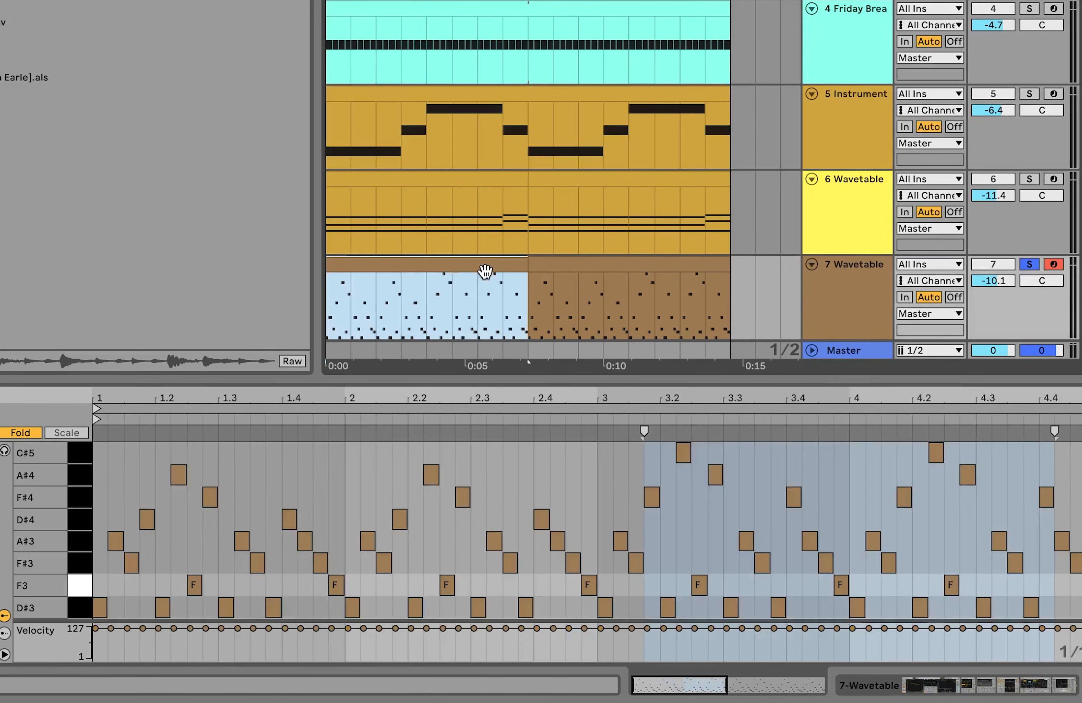
pyautogui.click(84, 608)
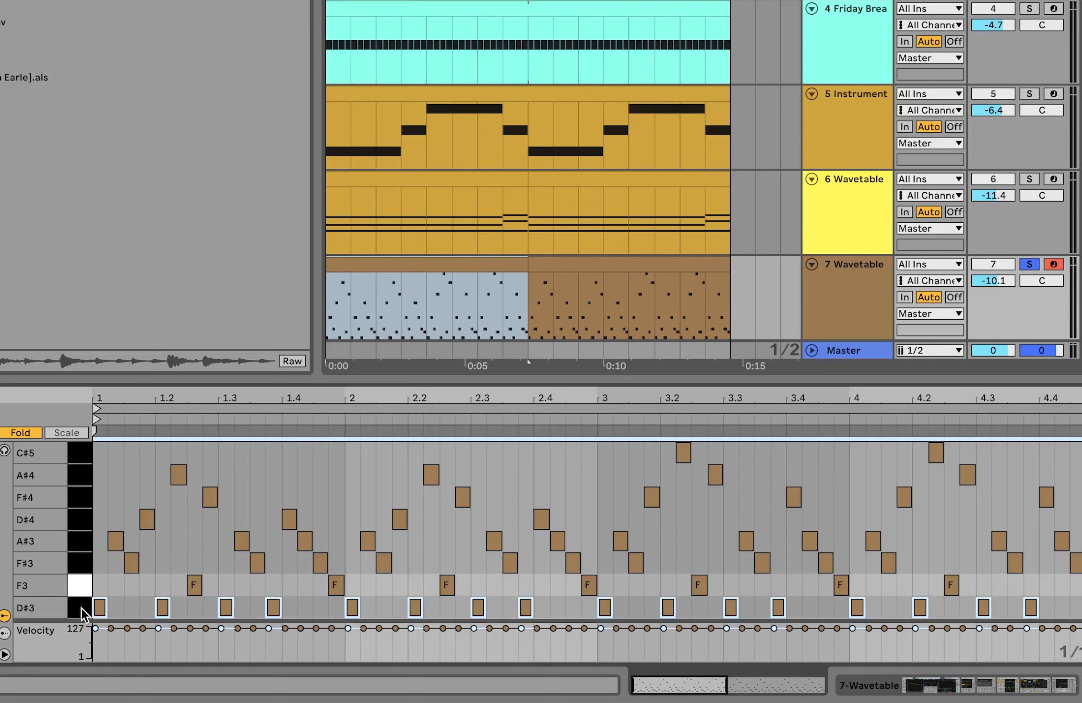
pyautogui.click(81, 562)
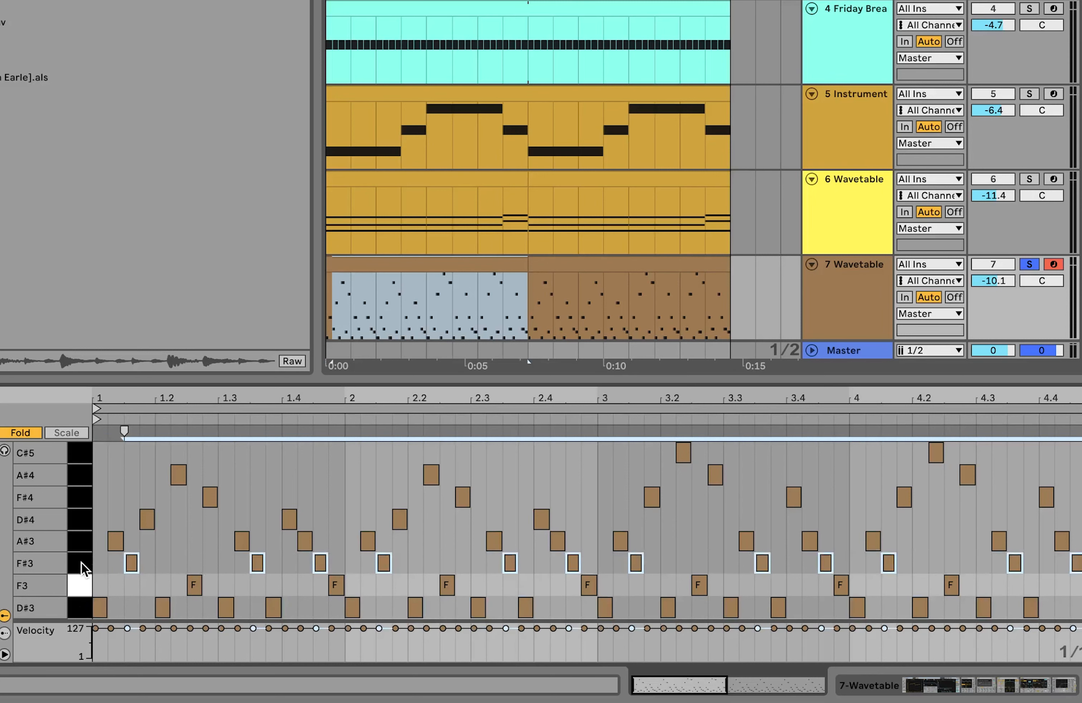
pyautogui.click(77, 539)
pyautogui.click(77, 525)
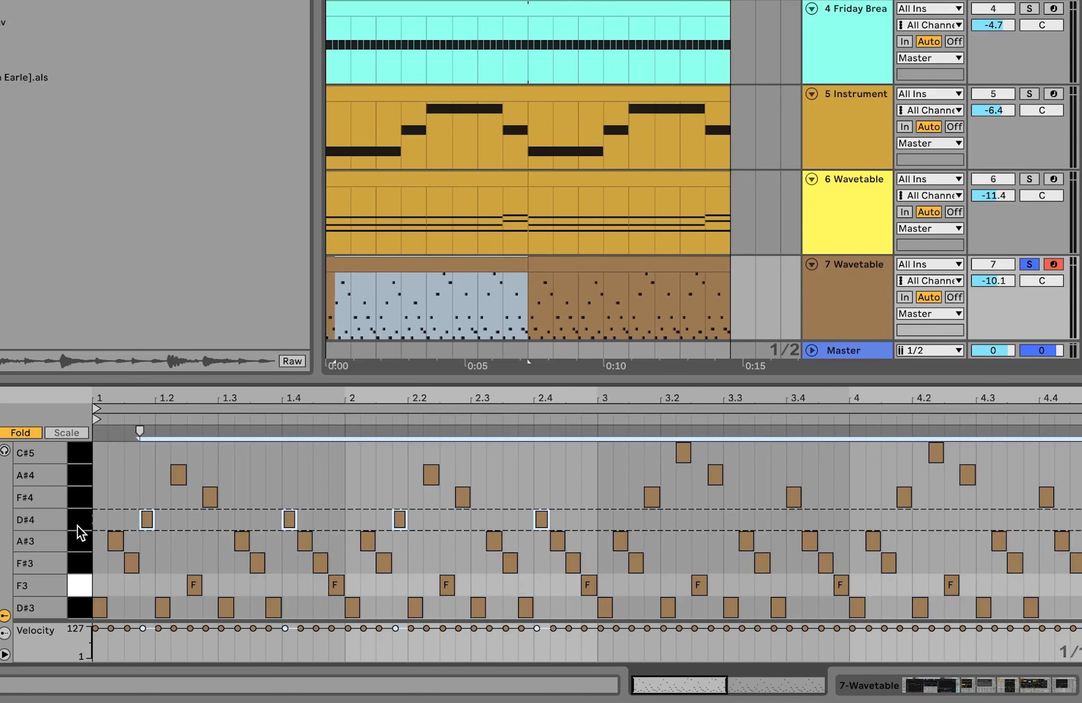
pyautogui.click(80, 498)
pyautogui.click(80, 483)
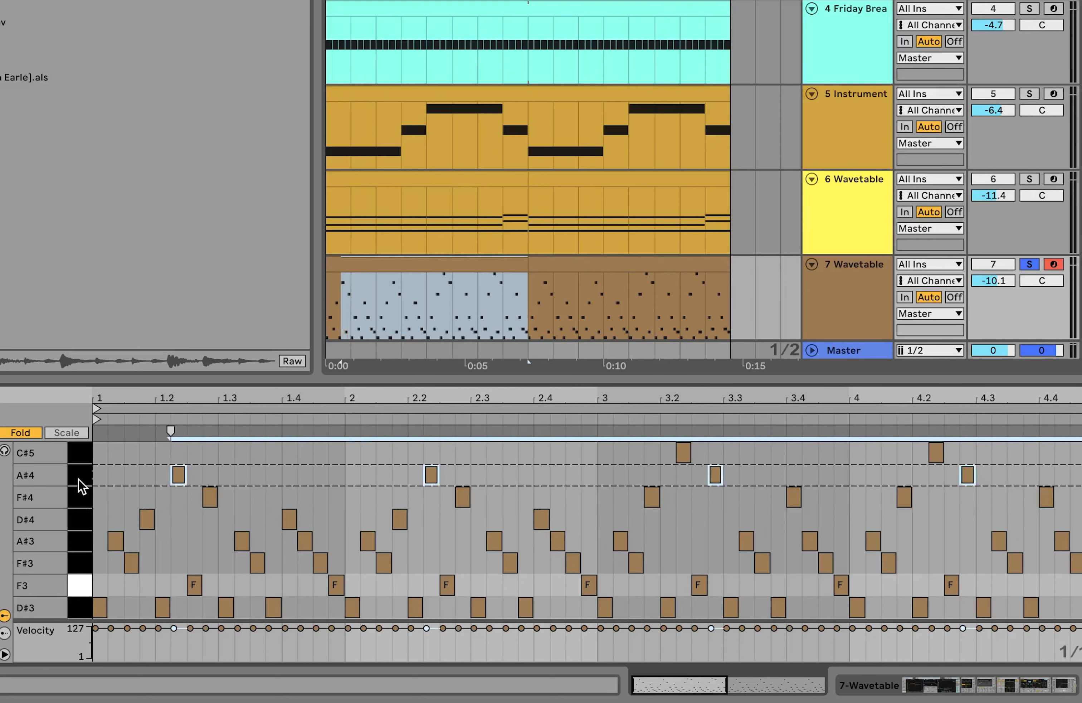
pyautogui.click(76, 457)
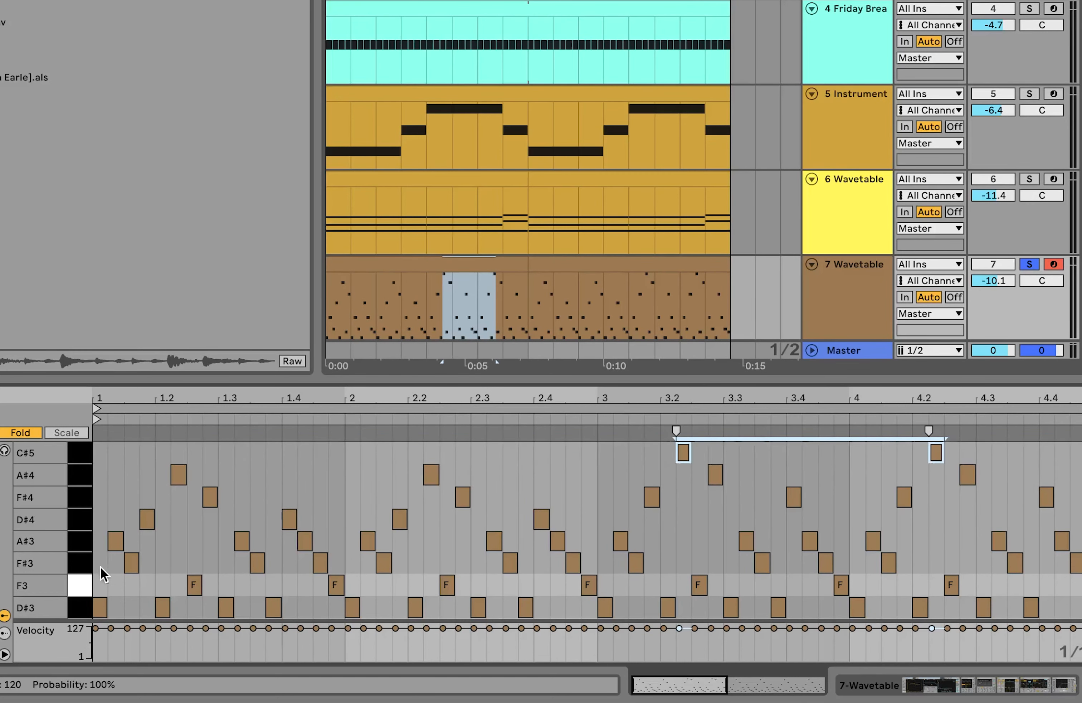
pyautogui.click(82, 587)
# - Play tracks 5, 6 and 7 soloed together and show the device chain of 7 Wavetable
pyautogui.press('space')
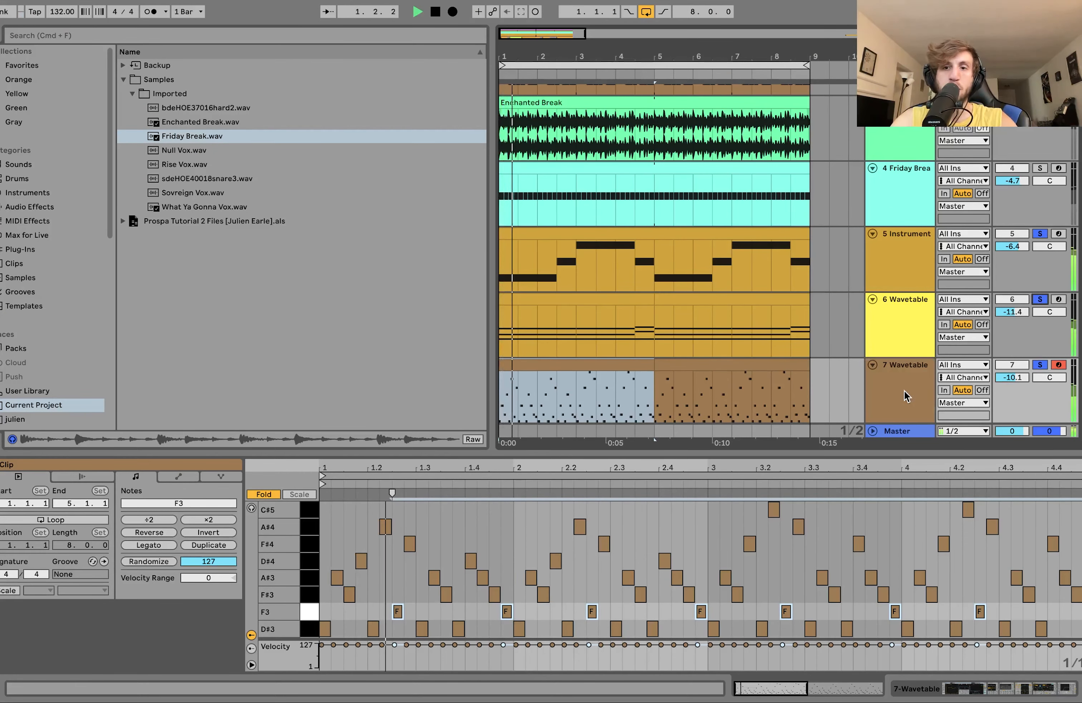
pyautogui.click(905, 392)
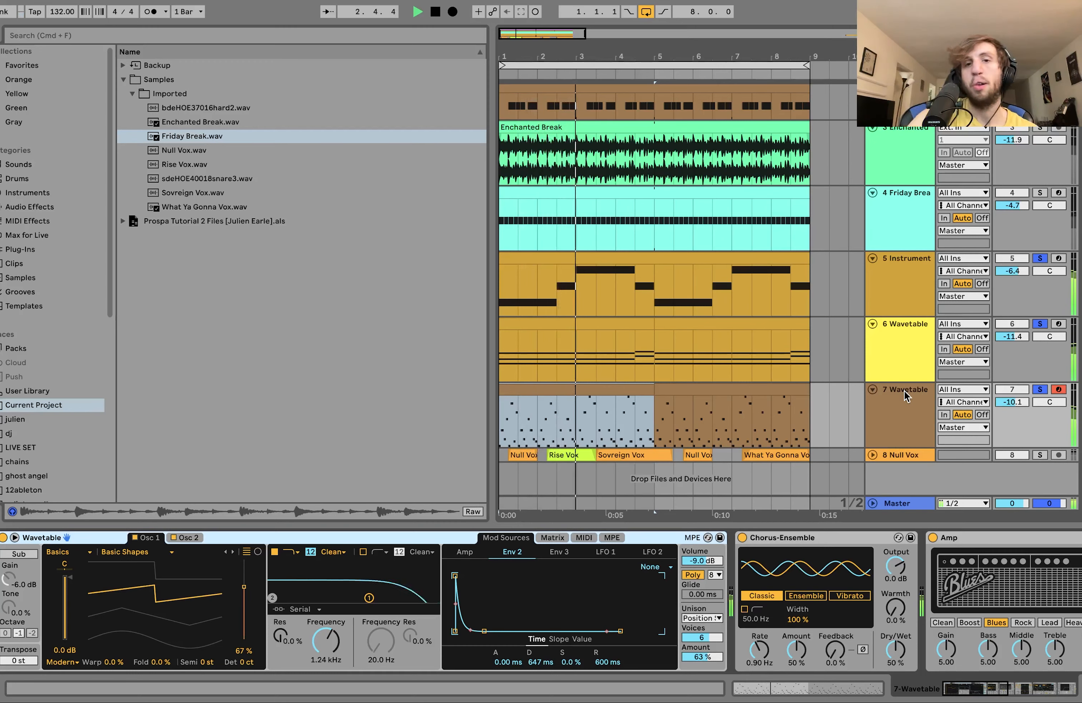
pyautogui.press('space')
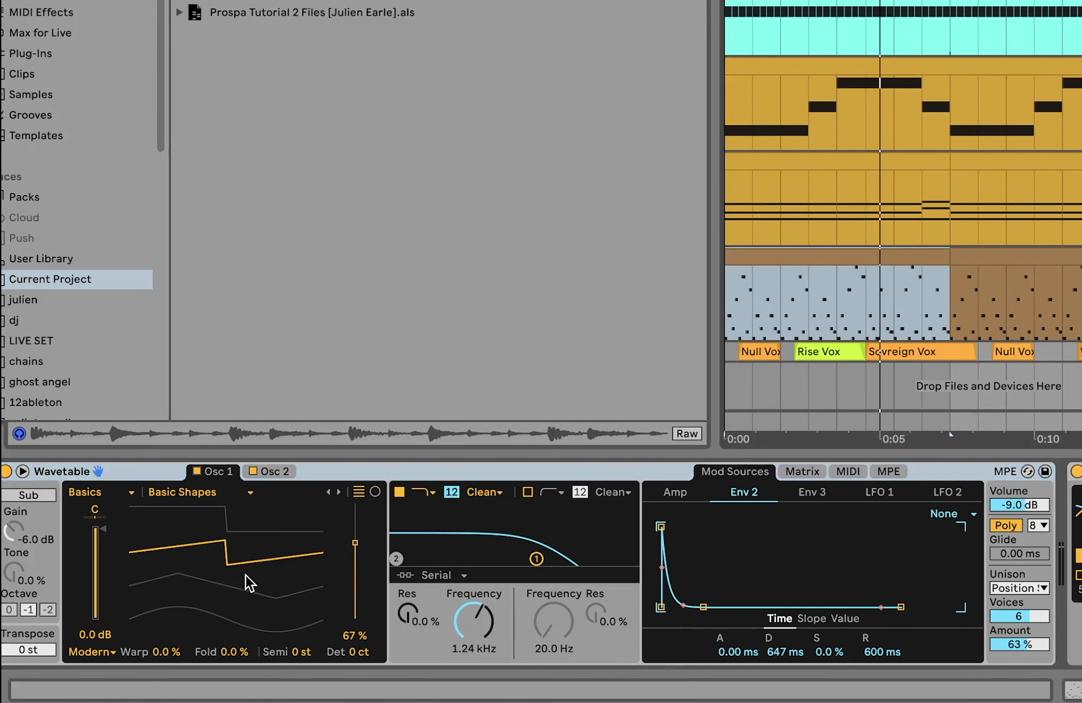
# - Examine the Wavetable synth's two oscillators, modulation matrix and unison settings on track 7
pyautogui.click(274, 473)
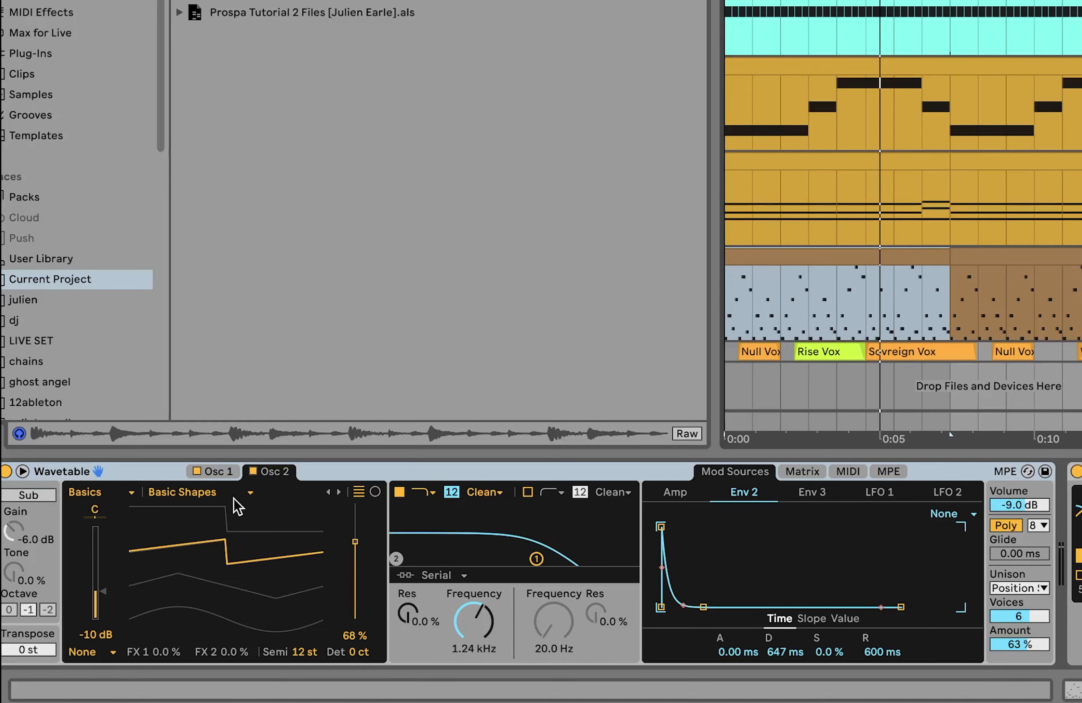
pyautogui.click(228, 473)
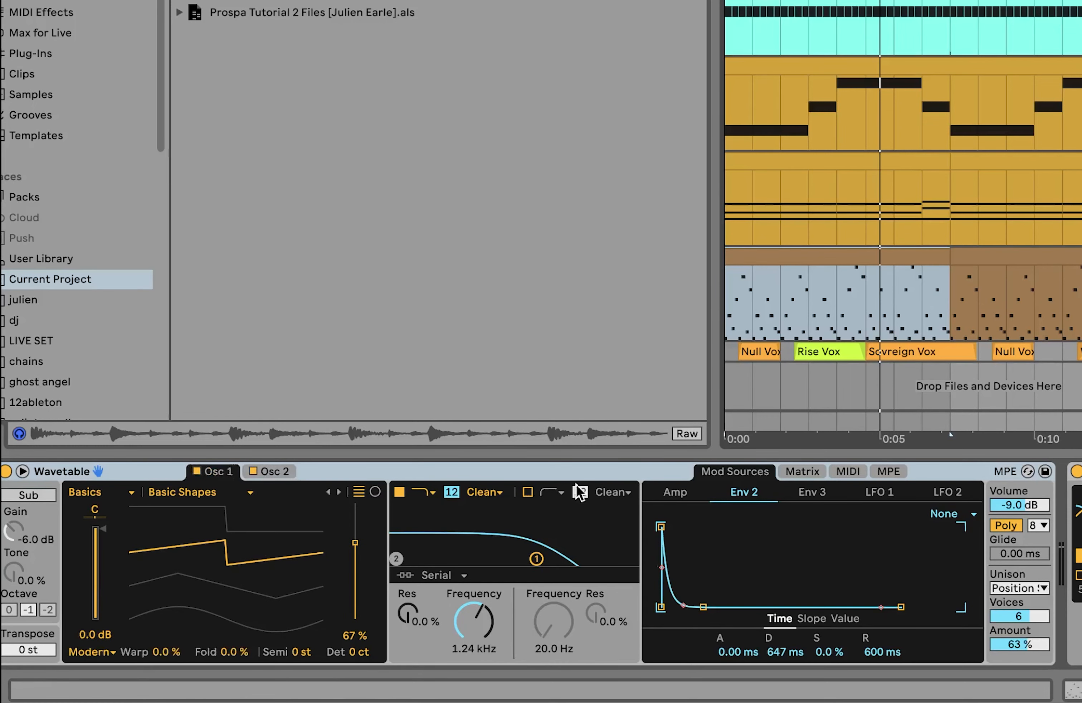
pyautogui.click(807, 473)
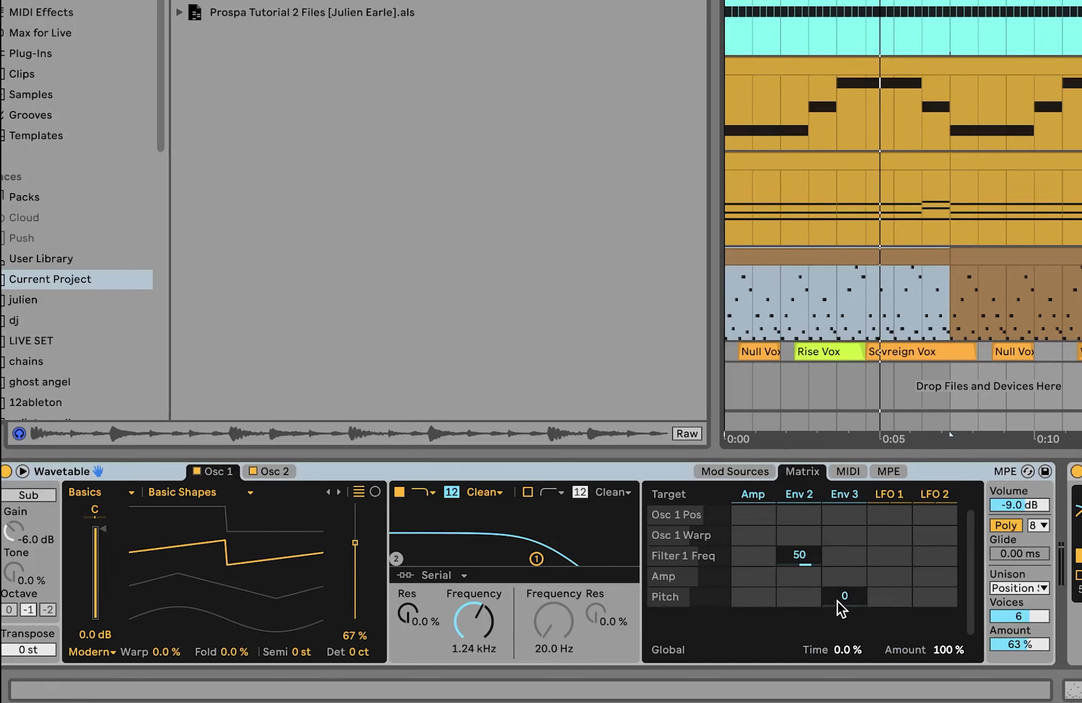
pyautogui.click(998, 592)
pyautogui.click(999, 591)
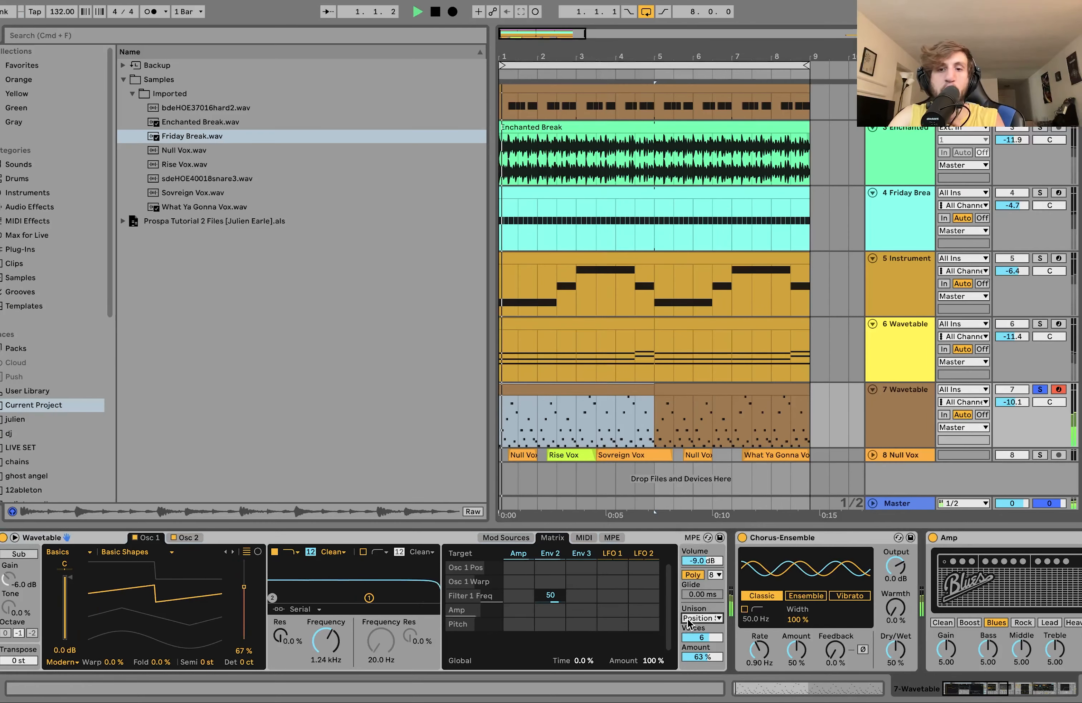
# - Switch off the effects after the Wavetable on track 7 and play the dry synth sound
pyautogui.hscroll(10, 688, 619)
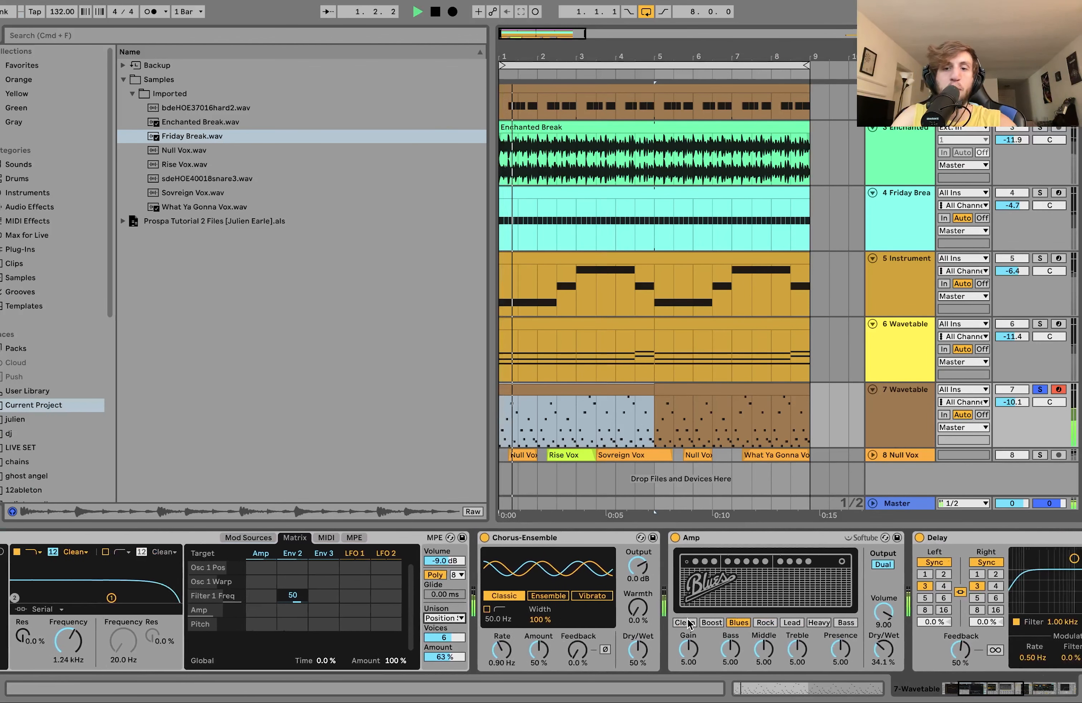
pyautogui.hscroll(-10, 827, 540)
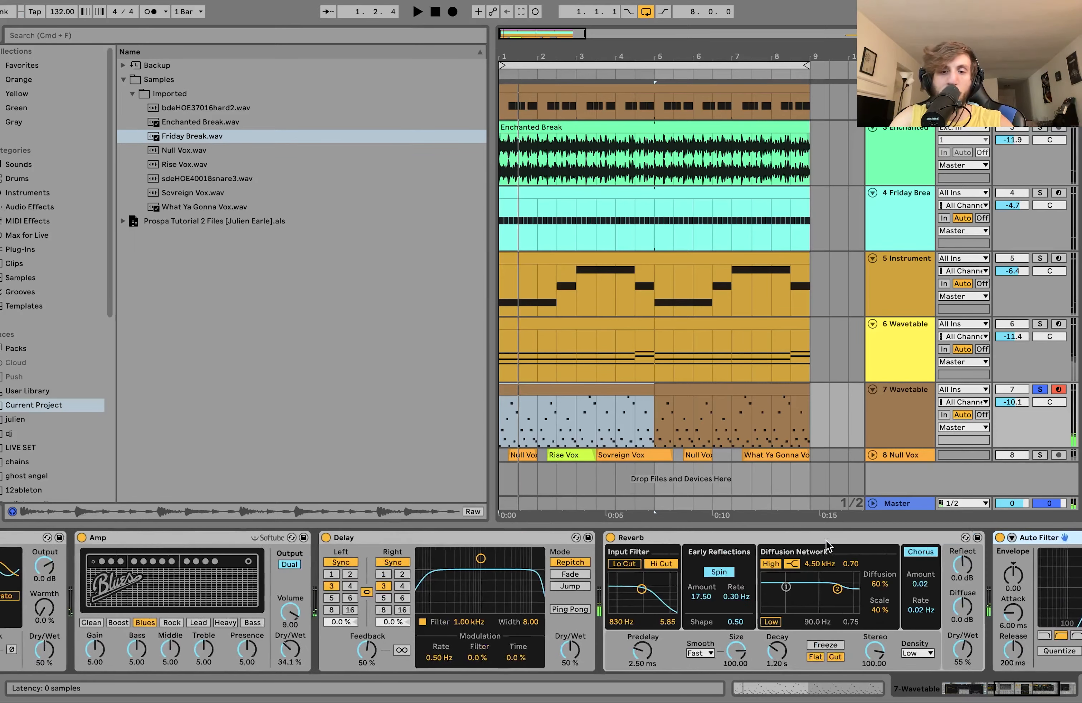
pyautogui.click(389, 537)
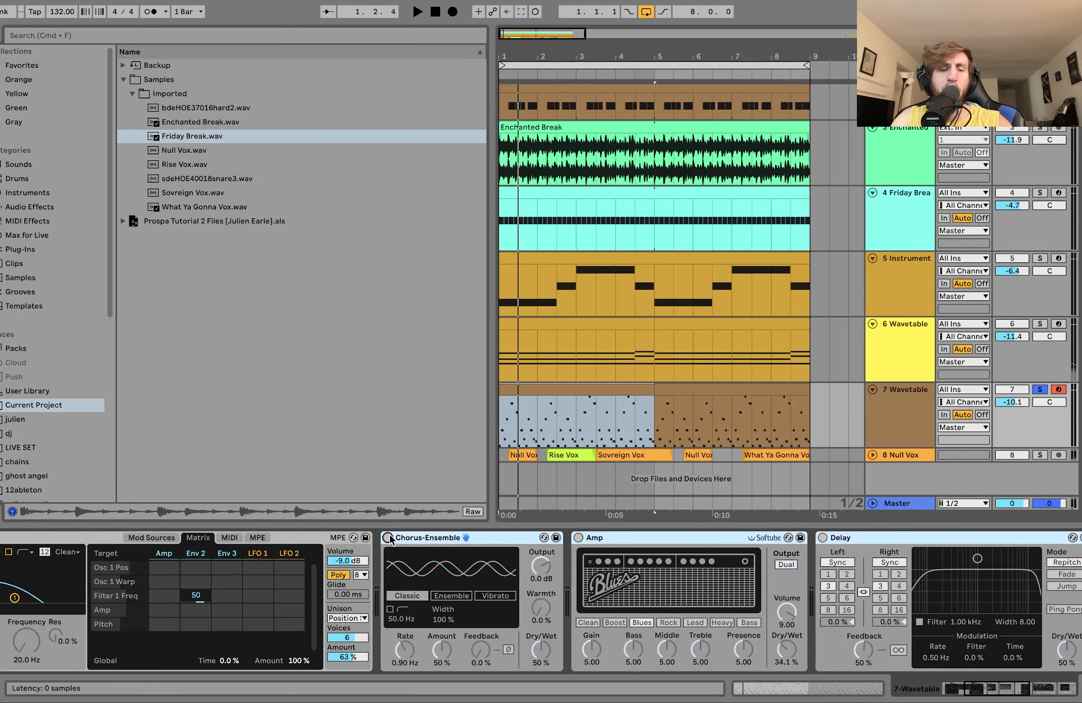
pyautogui.press('space')
pyautogui.hscroll(-5, 390, 594)
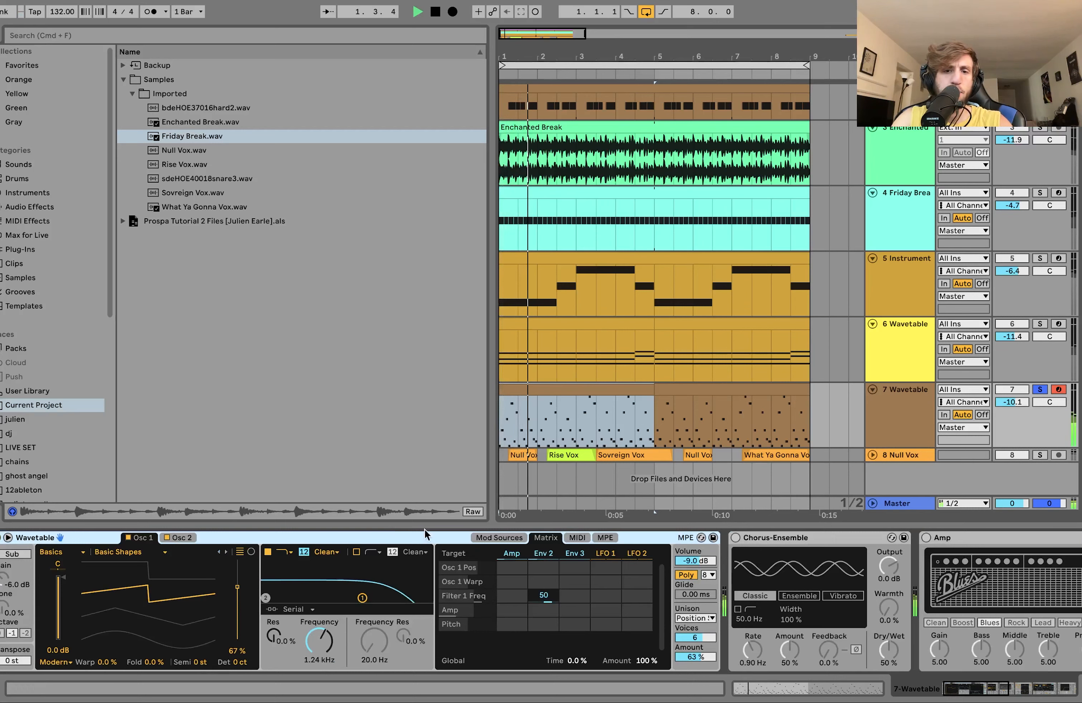
# - Switch the Chorus-Ensemble and the Blues Amp back on one after another during playback, checking the Amp's Dry/Wet amount
pyautogui.click(735, 538)
pyautogui.hscroll(5, 736, 535)
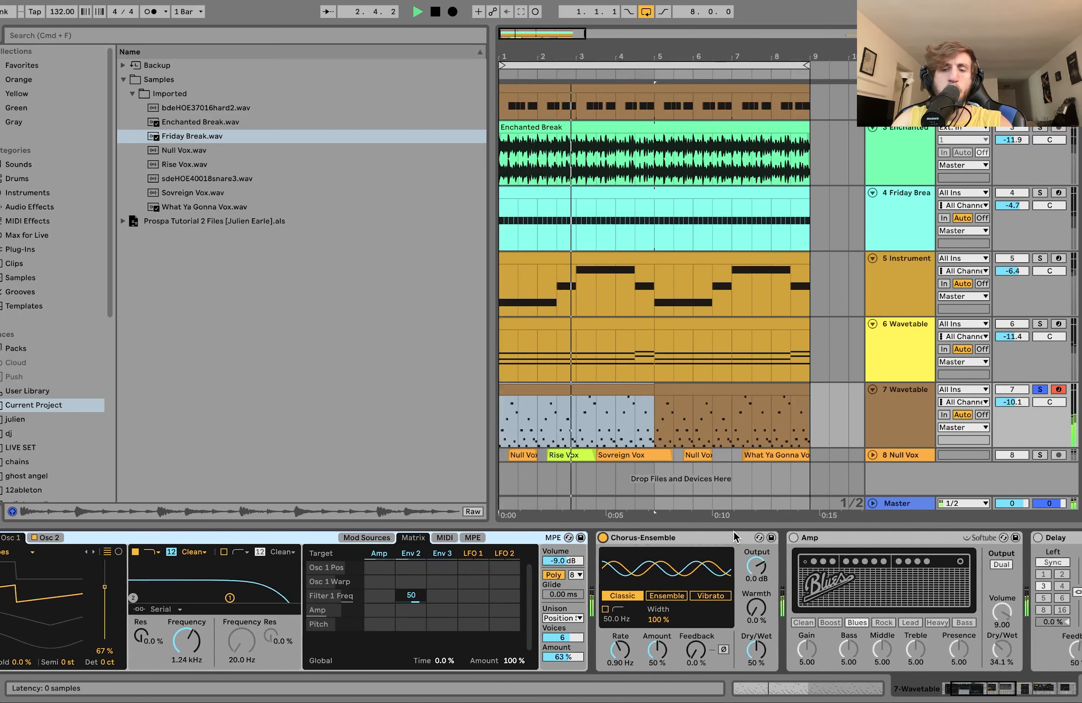
pyautogui.click(691, 538)
pyautogui.hscroll(5, 690, 539)
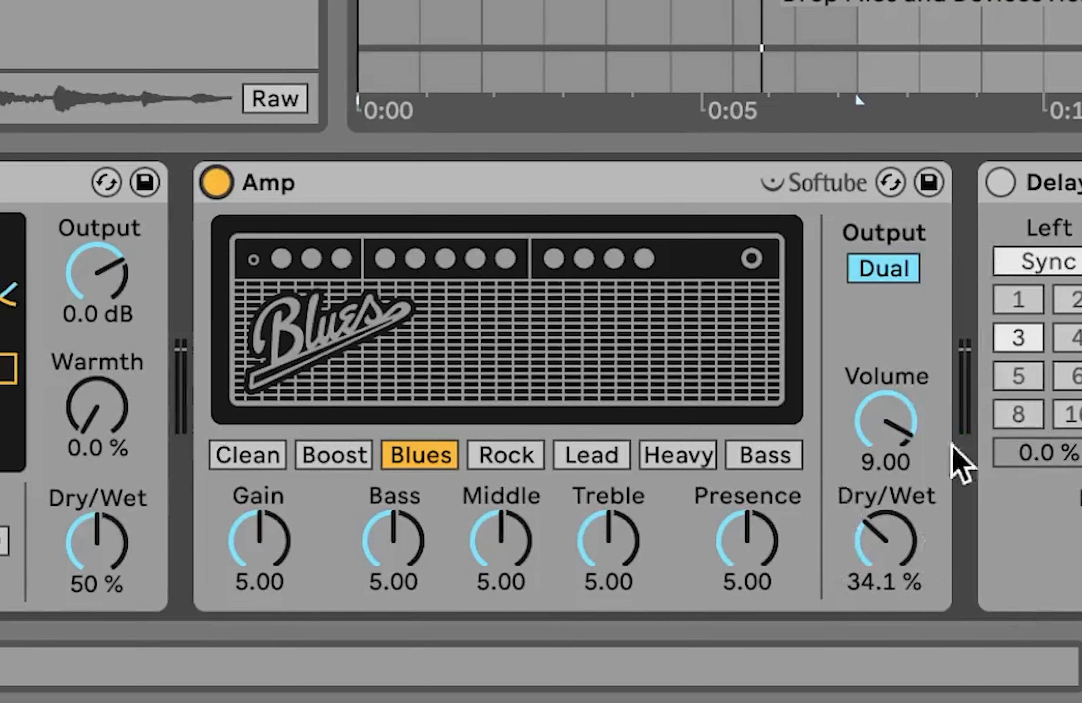
pyautogui.moveTo(886, 541); pyautogui.dragTo(886, 502)
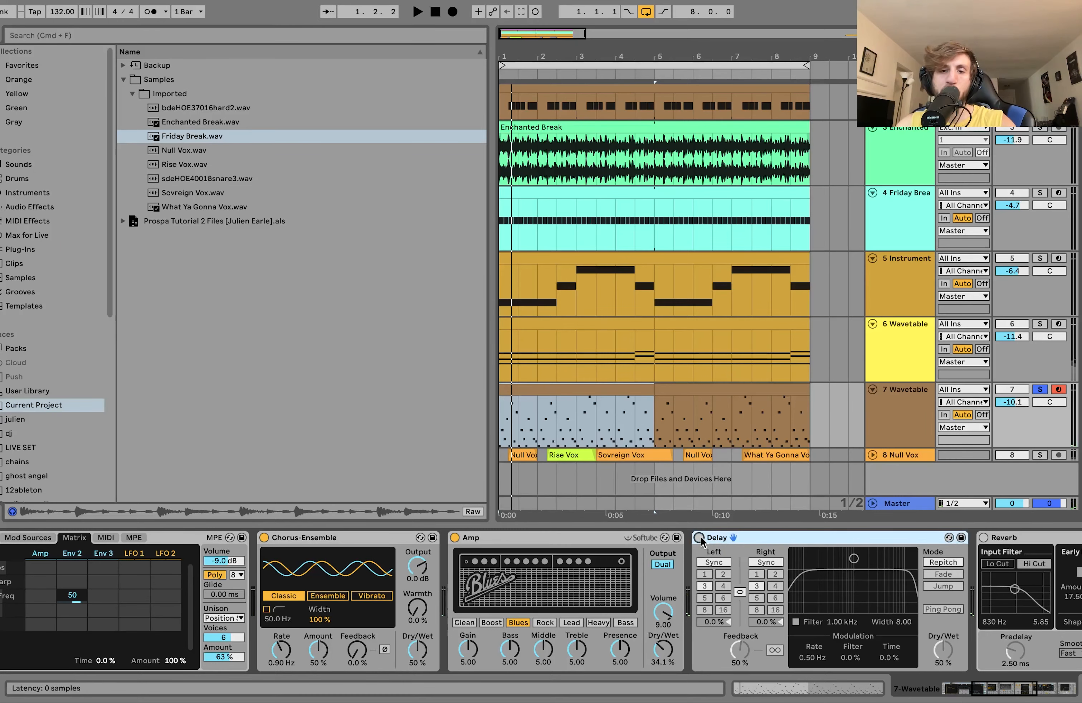
# - Switch the Delay, Reverb and Auto Filter back on and play track 7 through its full effects chain
pyautogui.click(701, 537)
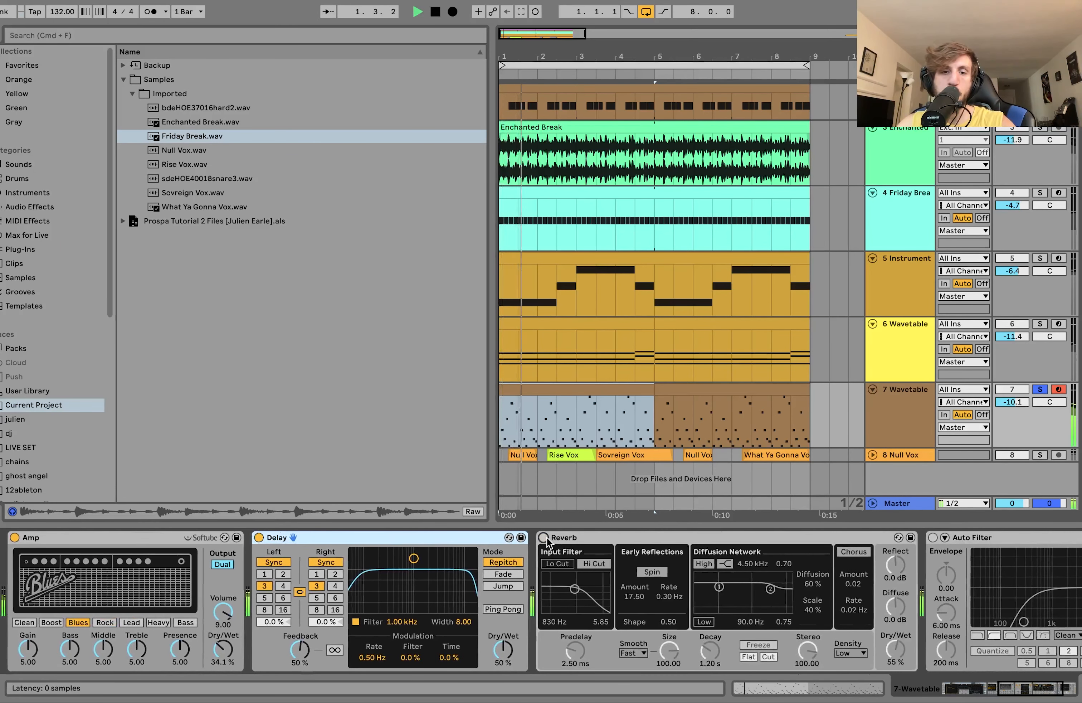
pyautogui.click(544, 538)
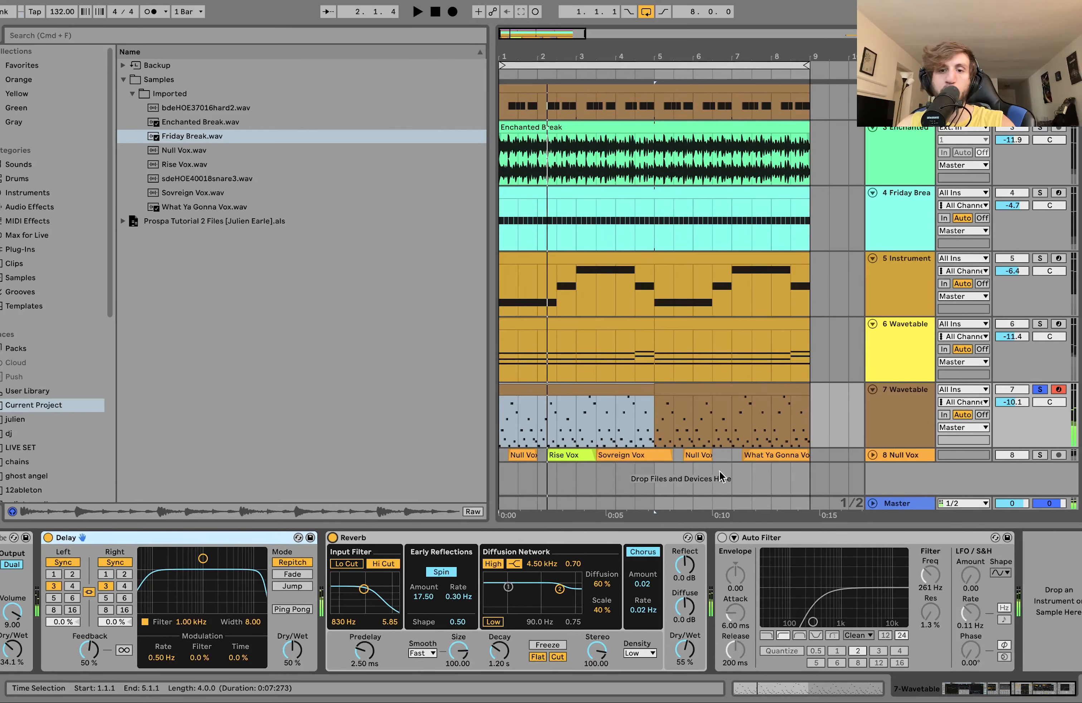
pyautogui.press('space')
pyautogui.hscroll(-3, 730, 534)
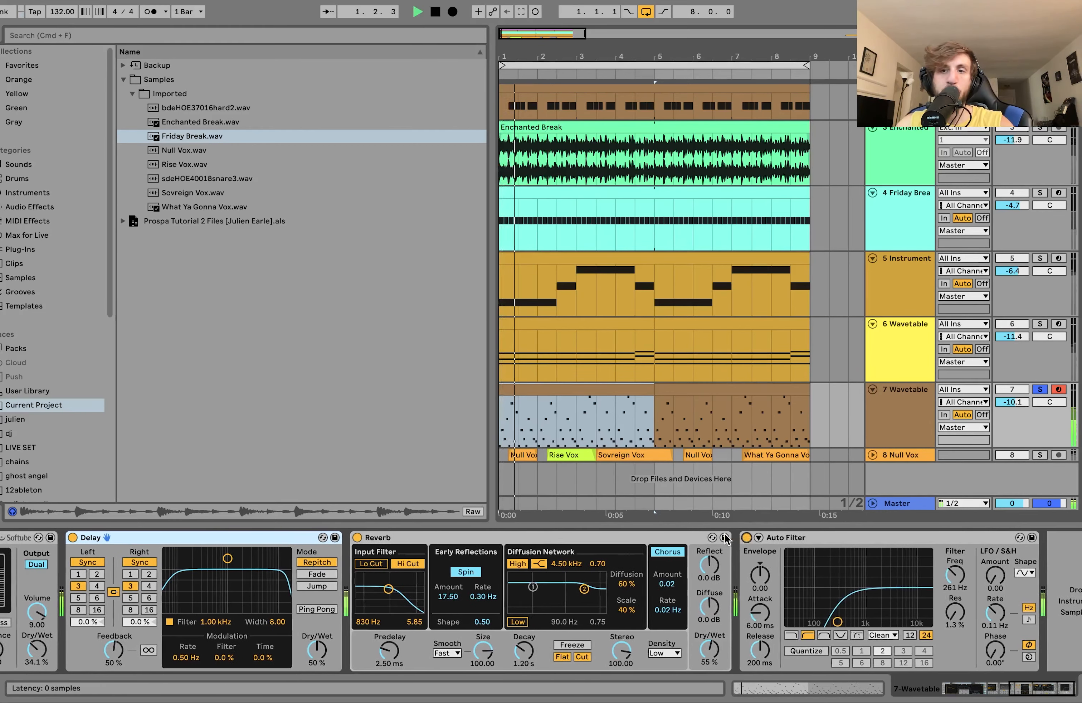
pyautogui.hscroll(-5, 725, 536)
pyautogui.click(921, 417)
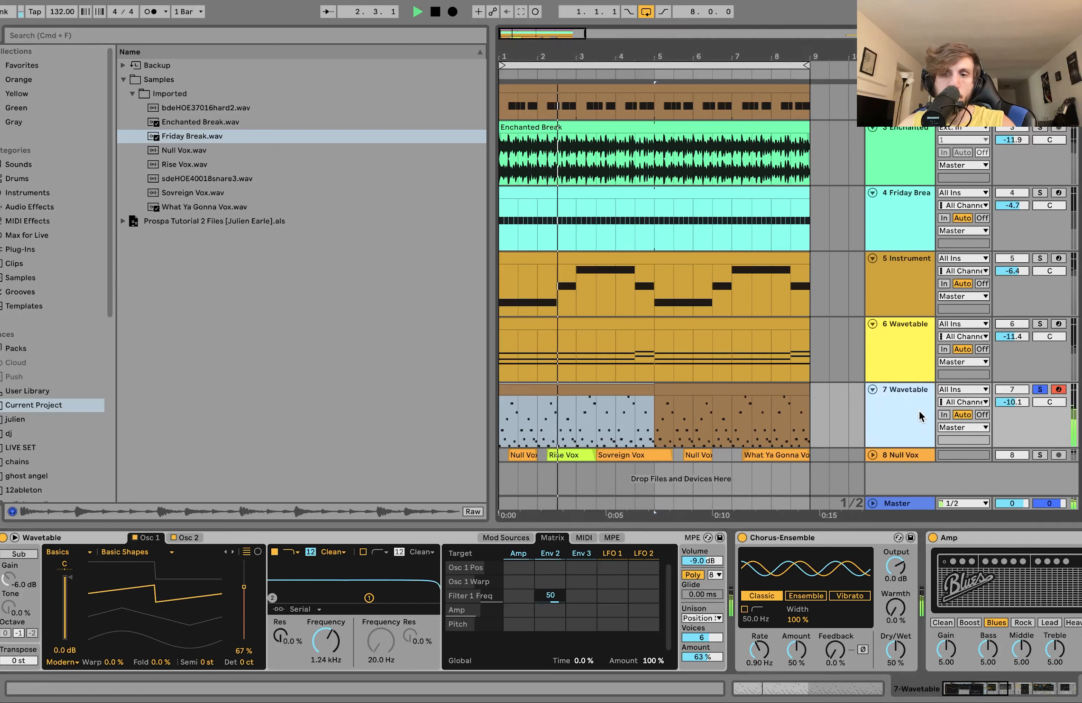
# - Unfold and solo the 8 Null Vox track, and inspect the pitch settings of its What Ya Gonna Vox and Sovreign Vox clips
pyautogui.click(873, 455)
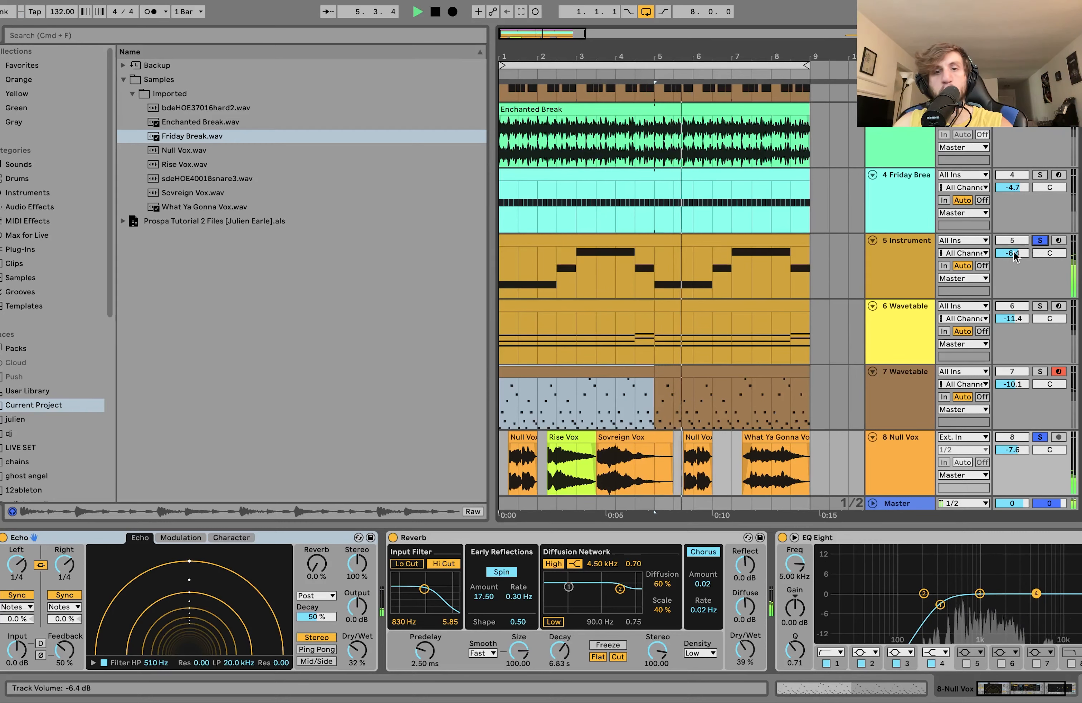
pyautogui.click(777, 439)
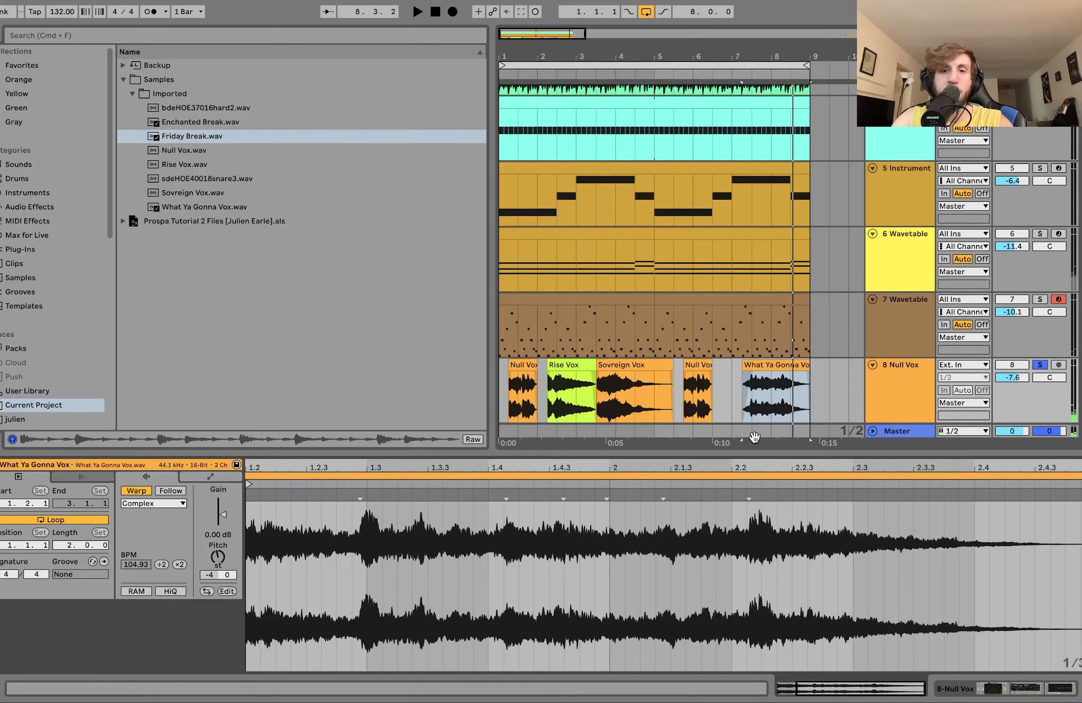
pyautogui.click(634, 393)
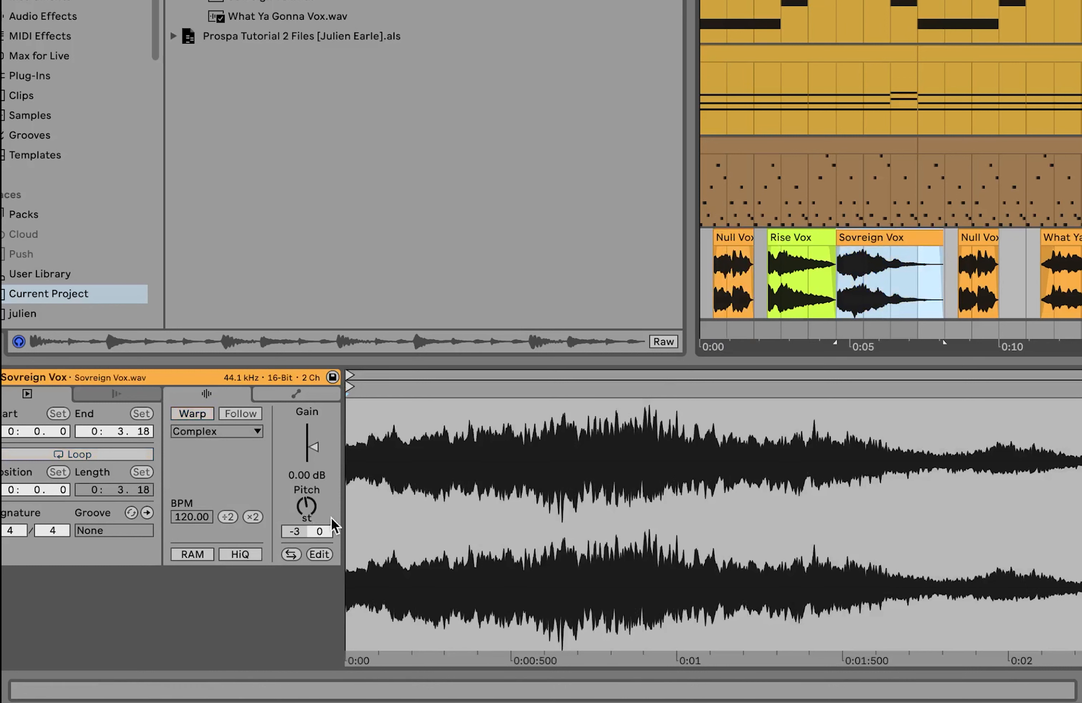
pyautogui.click(1046, 237)
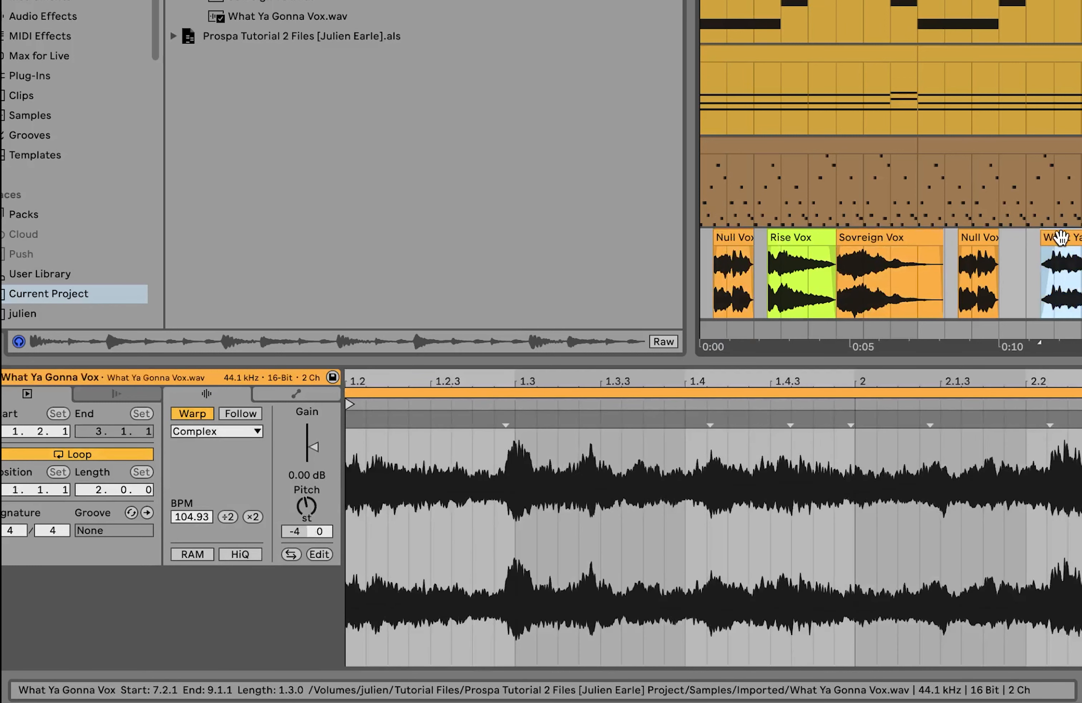
pyautogui.click(931, 236)
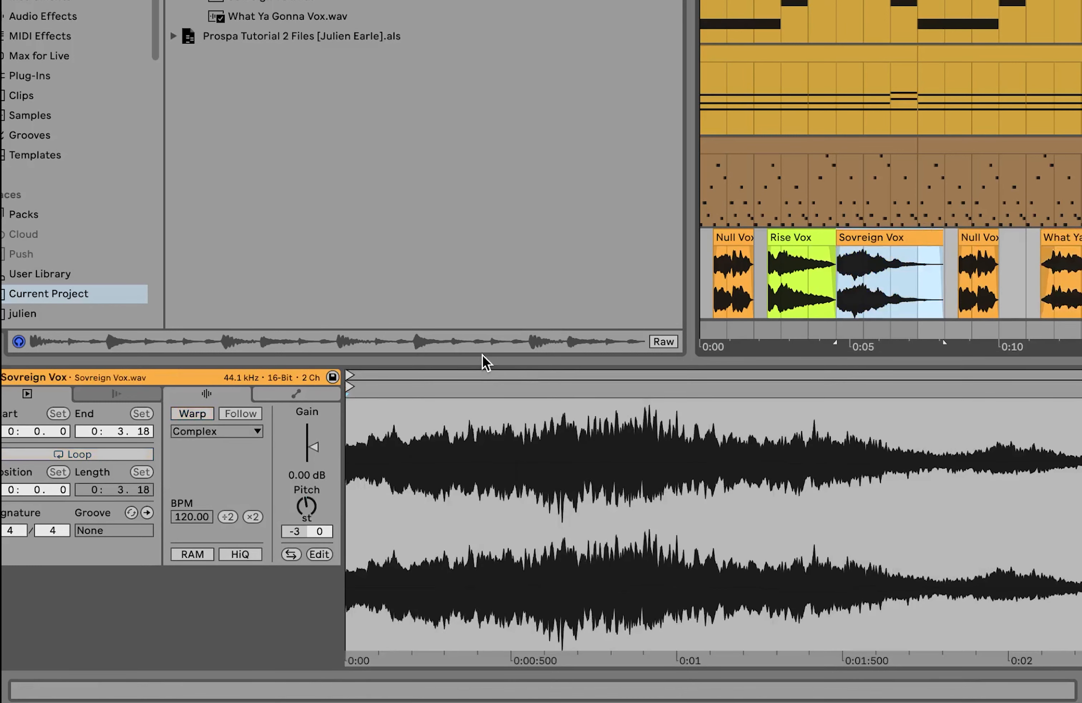
# - Play the soloed vocal track from the Sovreign Vox clip, stop it and look over the stacked tracks
pyautogui.press('space')
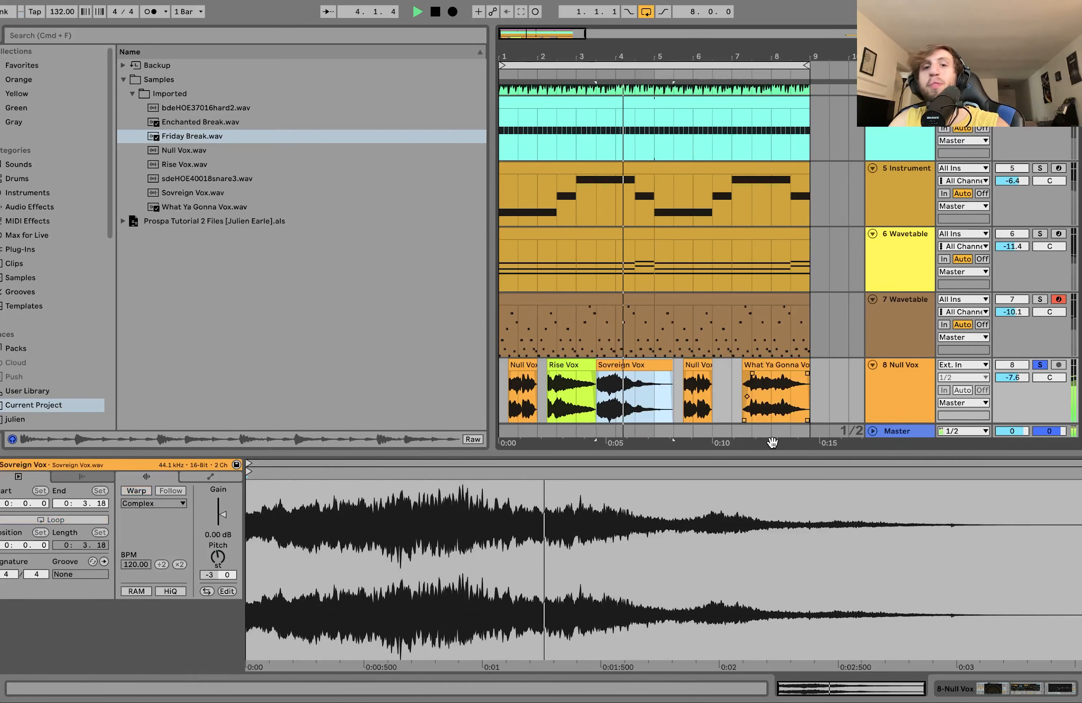
pyautogui.press('space')
pyautogui.click(504, 388)
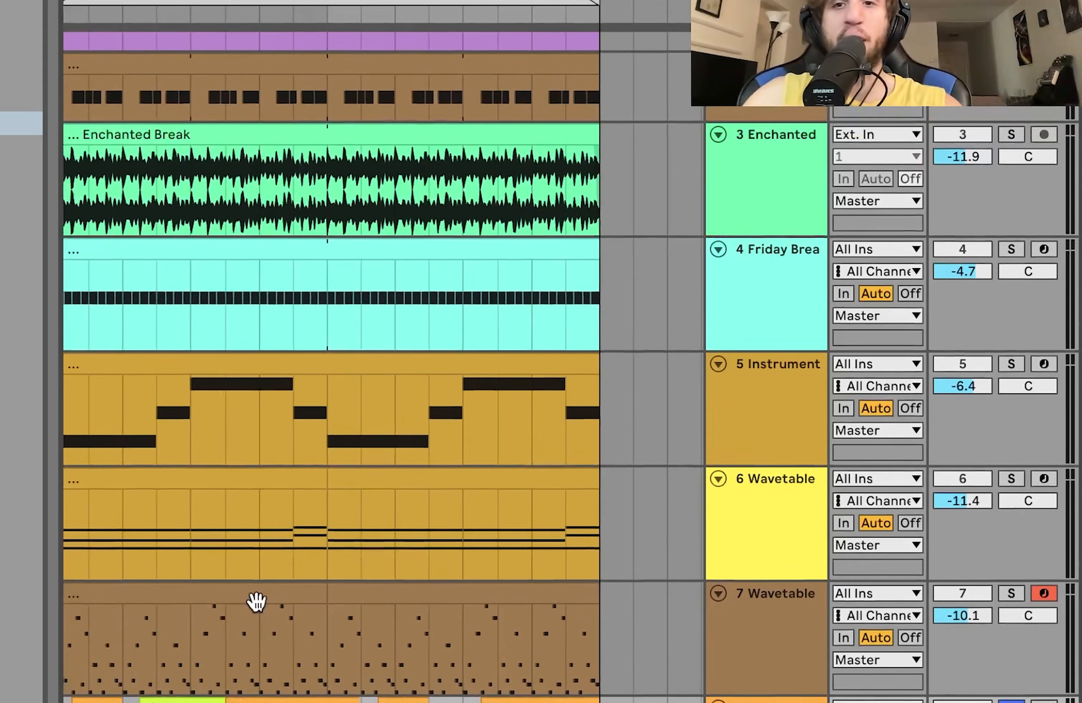
pyautogui.scroll(-3, 258, 599)
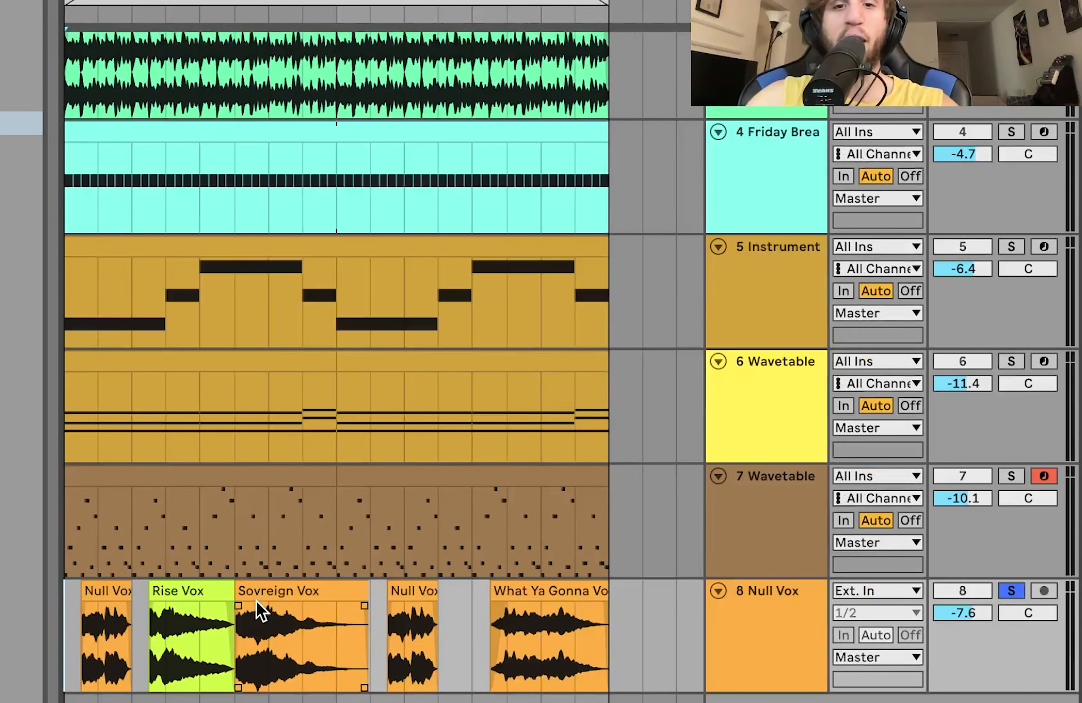
# - Play the 8 Null Vox track soloed together with tracks 5, 6 and 7, and inspect its Echo, Reverb and EQ Eight settings
pyautogui.click(1021, 365)
pyautogui.click(749, 665)
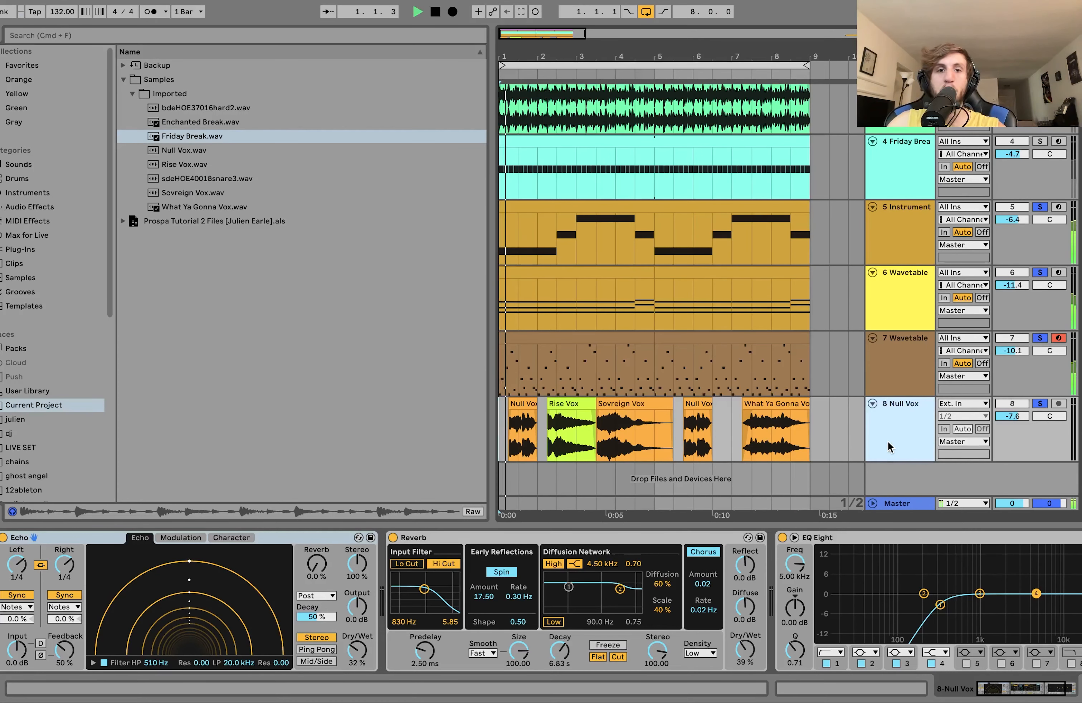
pyautogui.press('space')
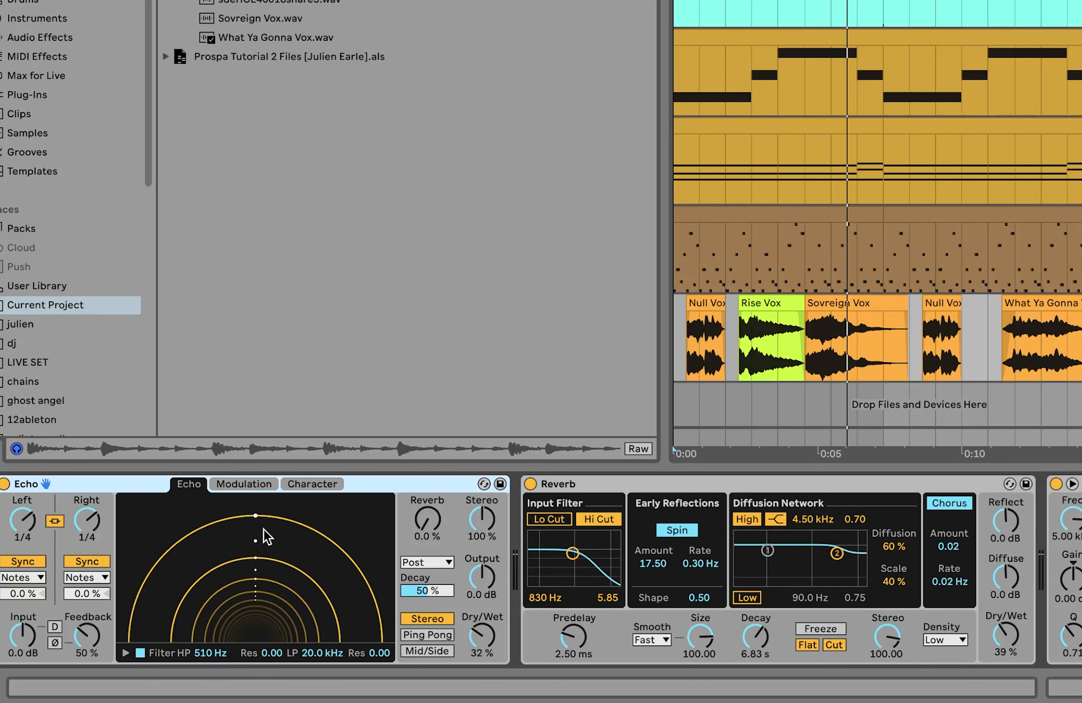
pyautogui.hscroll(3, 811, 620)
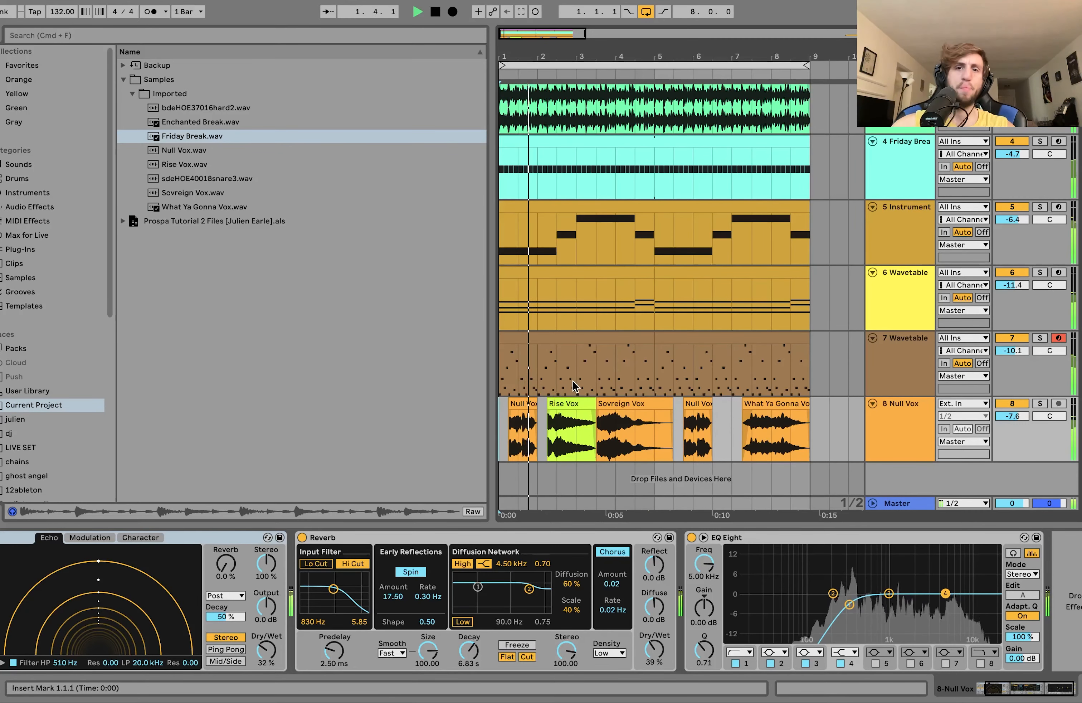
# - Fold all tracks in the arrangement during full-mix playback and stop the playback
pyautogui.scroll(5, 572, 380)
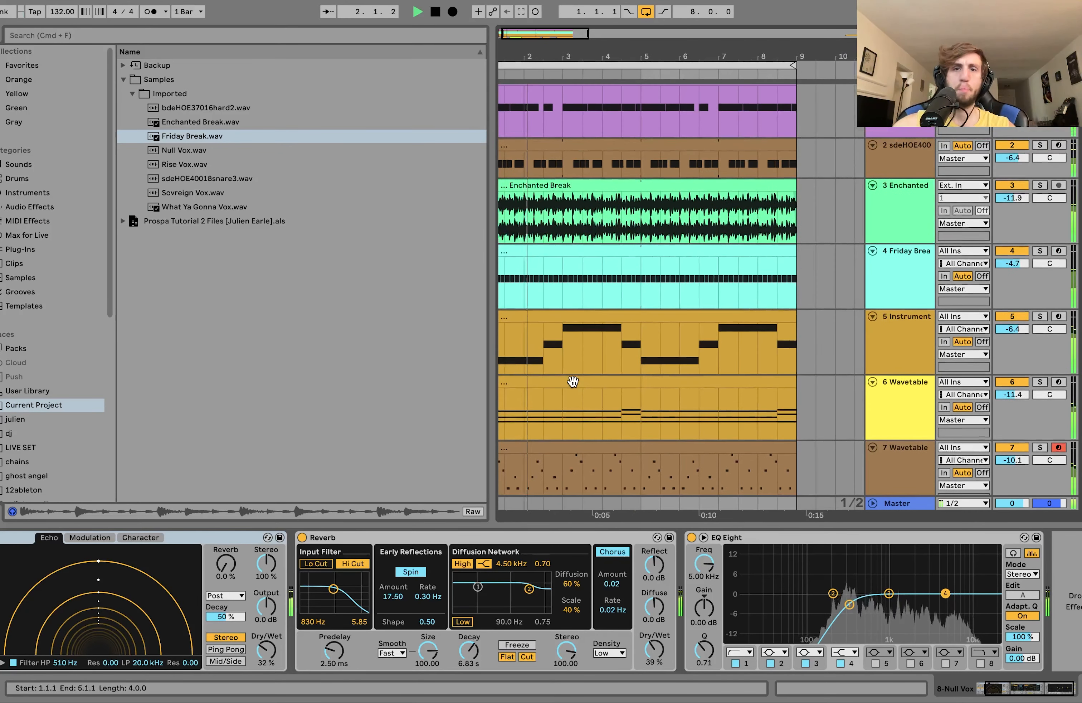
pyautogui.hscroll(-1, 573, 381)
pyautogui.click(900, 221)
pyautogui.press('super+a')
pyautogui.press('u')
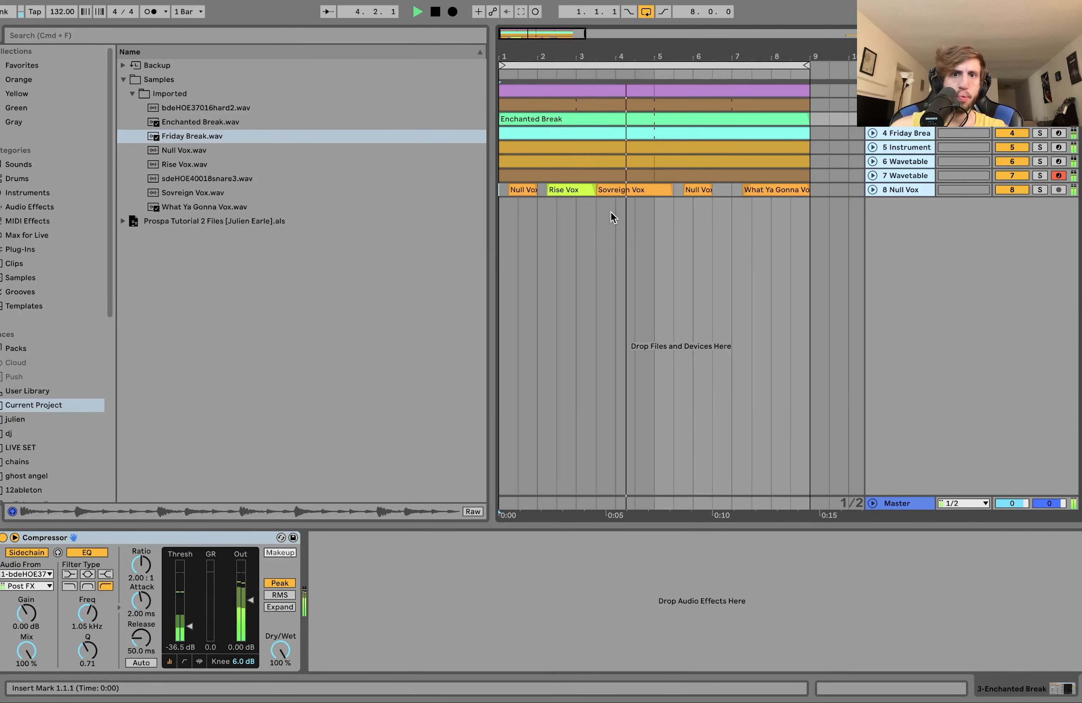
pyautogui.press('space')
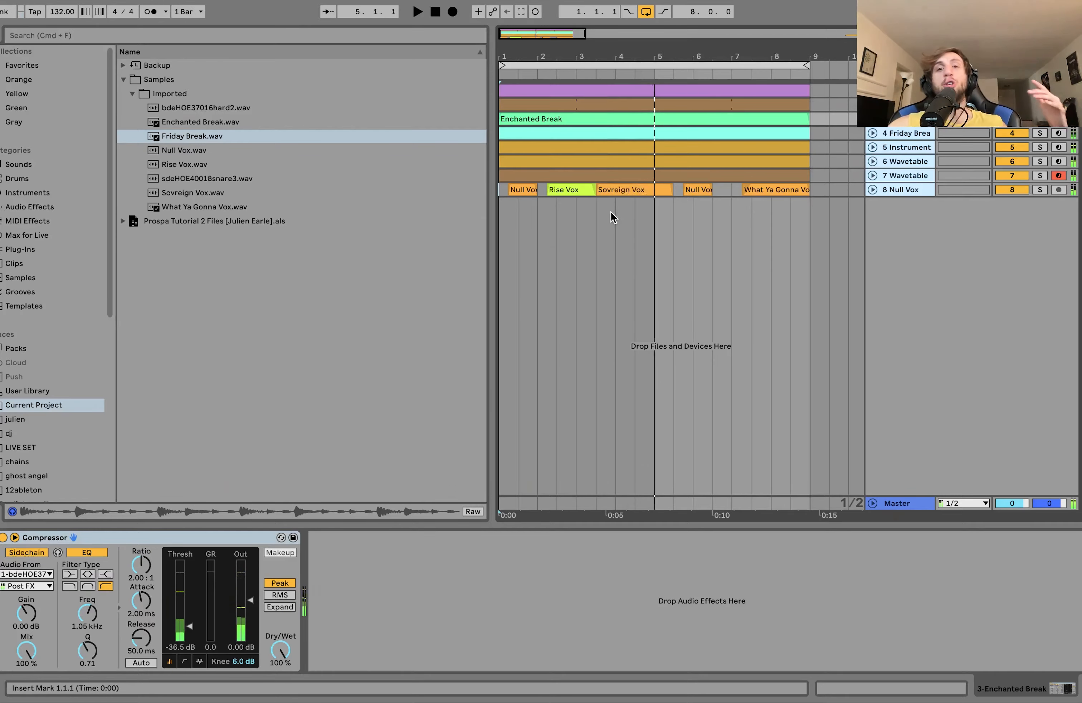